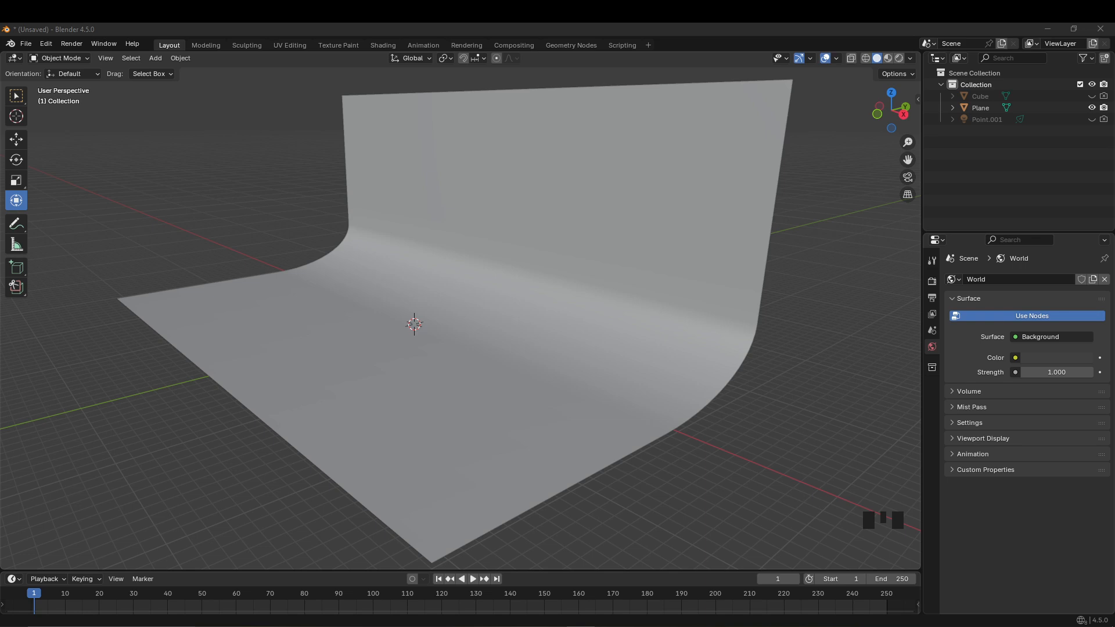
# Step: Set the render engine to Cycles and switch the viewport to rendered shading
pyautogui.click(933, 282)
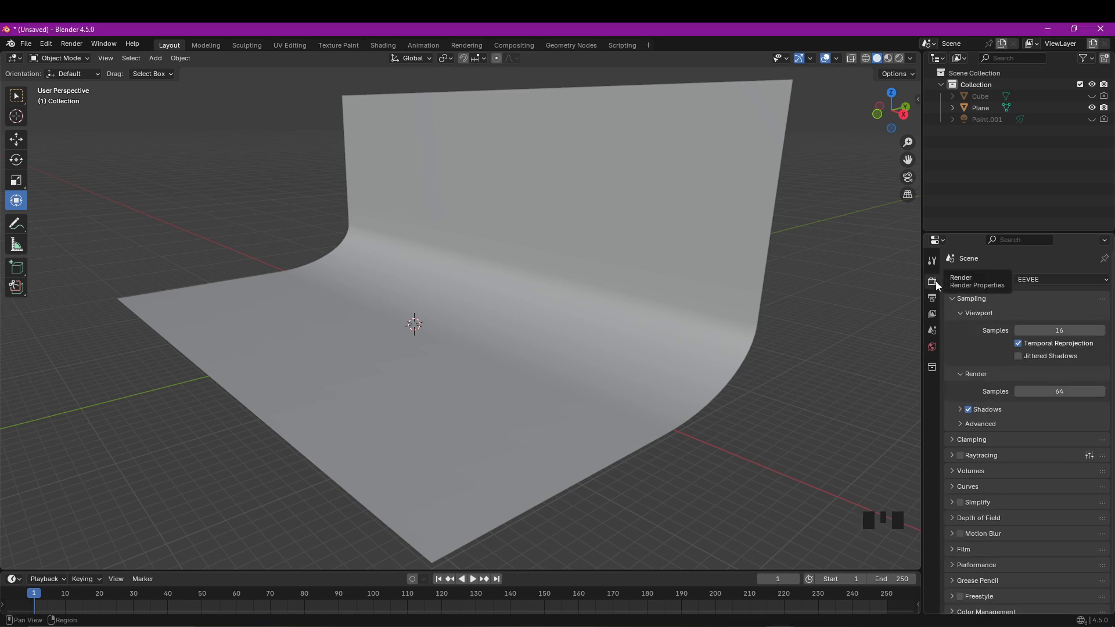
pyautogui.click(1074, 279)
pyautogui.click(1066, 318)
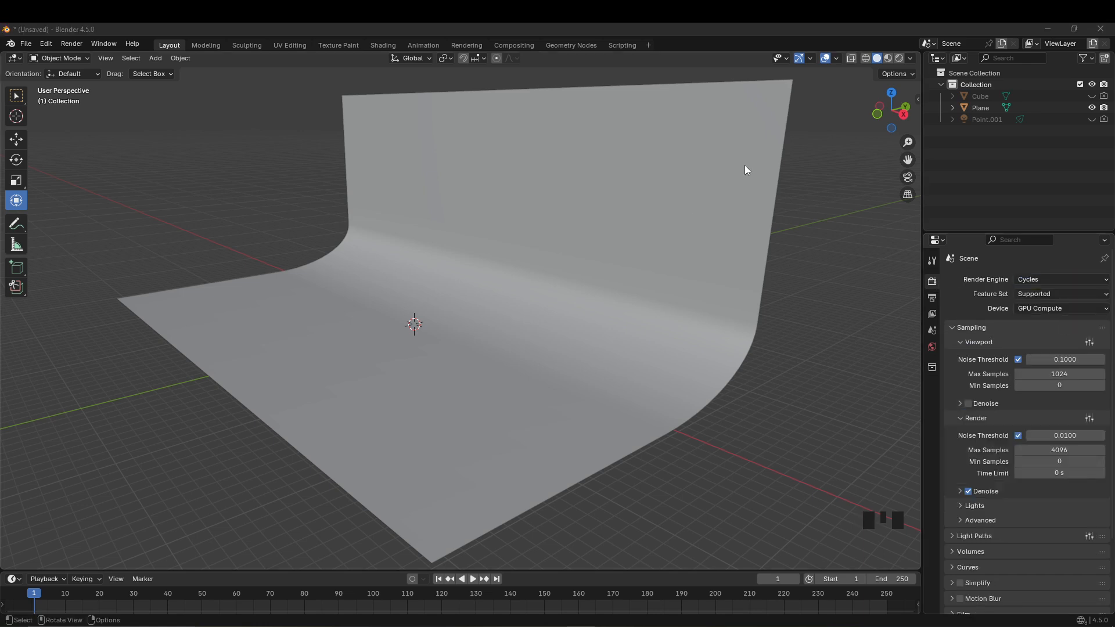
pyautogui.click(899, 58)
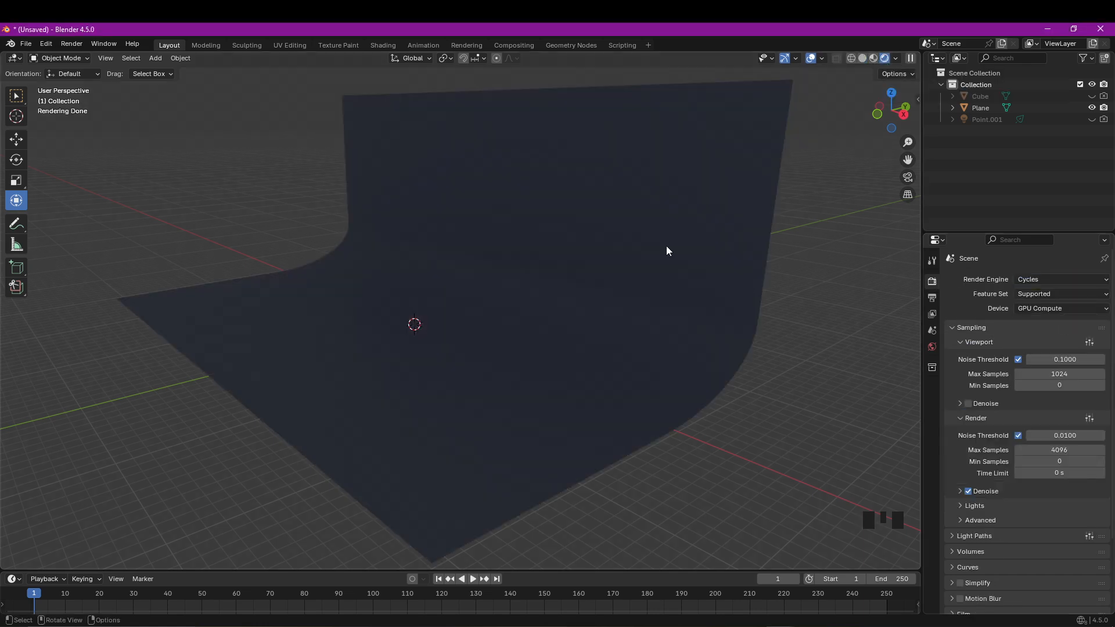
# Step: Add a spot light and raise it straight up above the floor of the curved backdrop
pyautogui.hotkey('shift', 'a')
pyautogui.moveTo(666, 245)
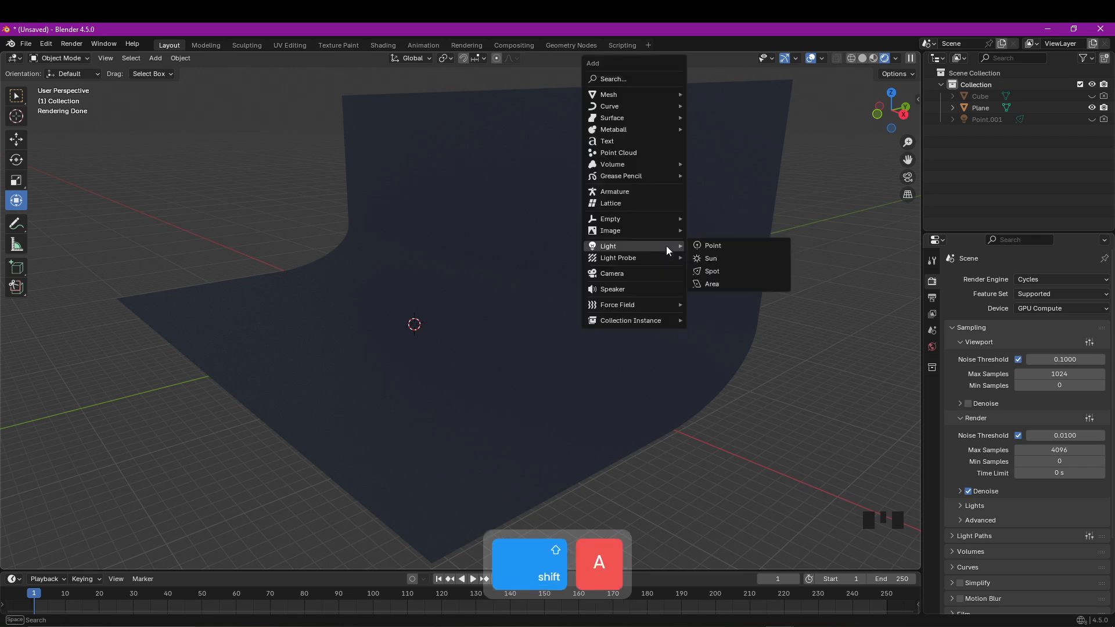
pyautogui.click(724, 270)
pyautogui.moveTo(414, 268); pyautogui.dragTo(423, 176)
# Step: Set the spot light's power to 1000
pyautogui.click(932, 437)
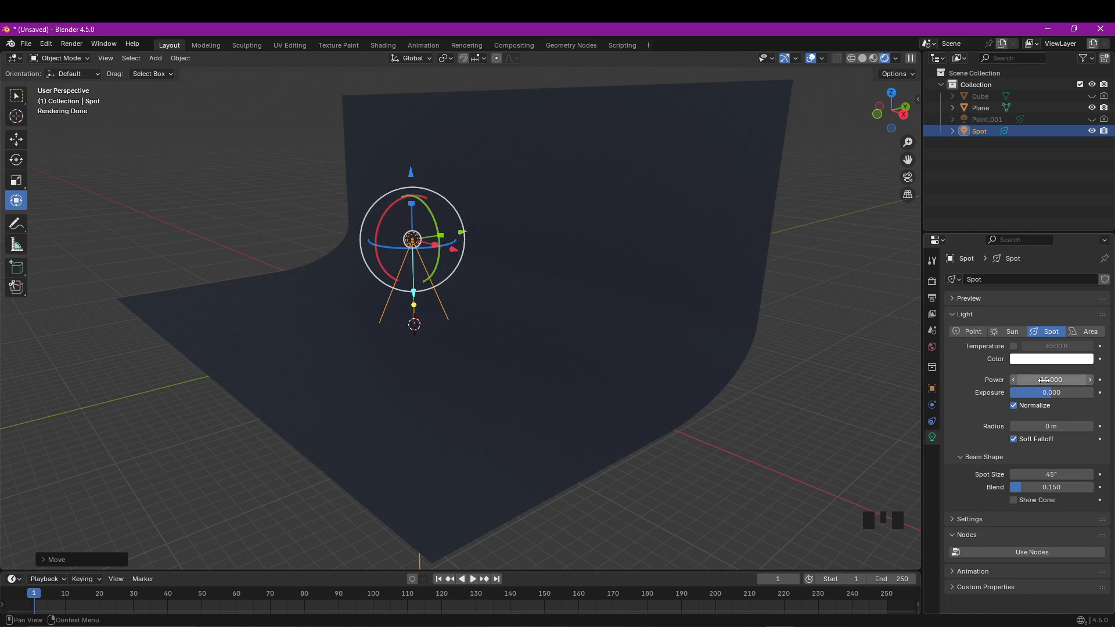
pyautogui.click(1045, 380)
pyautogui.write('1000')
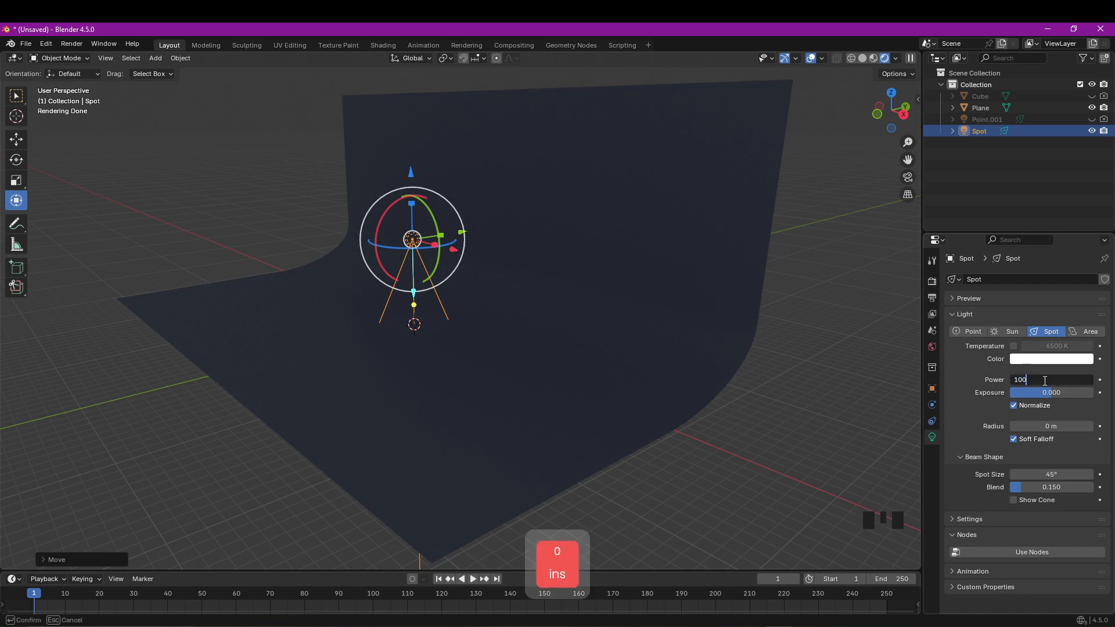
pyautogui.press('Return')
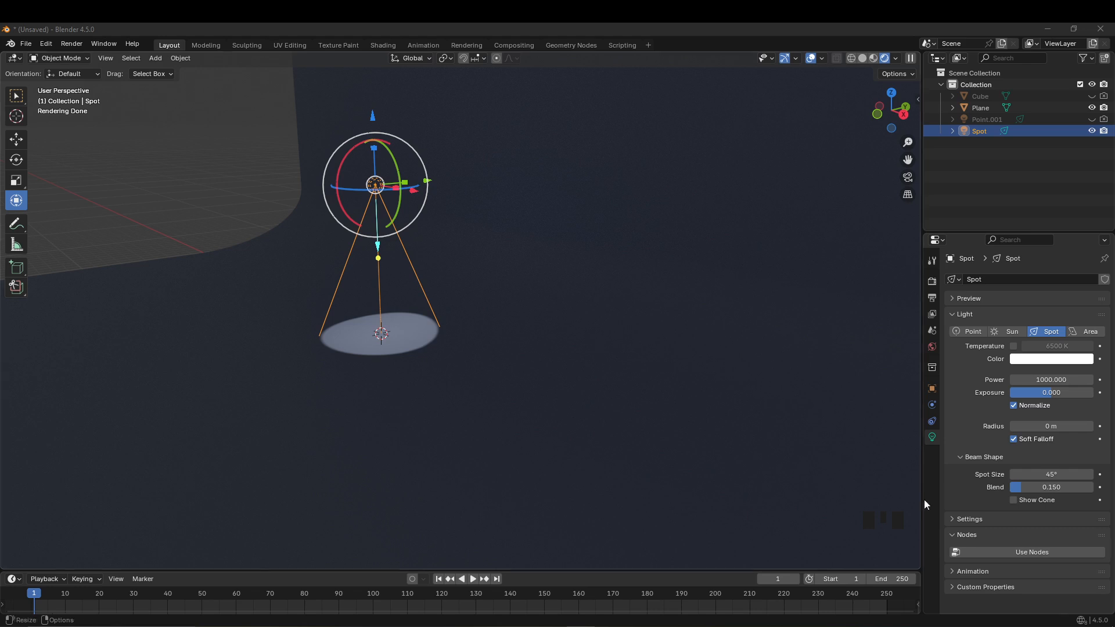
# Step: Enable nodes on the spot light and bring the Batsignal copie.png image into its shader node tree in the Shading workspace
pyautogui.click(1013, 553)
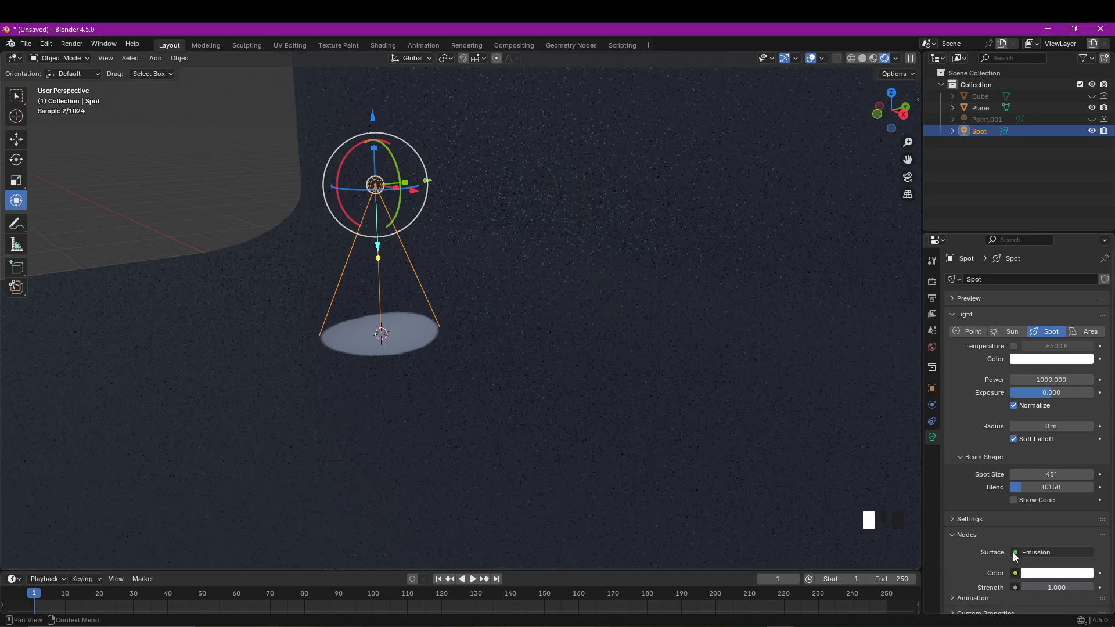
pyautogui.click(383, 45)
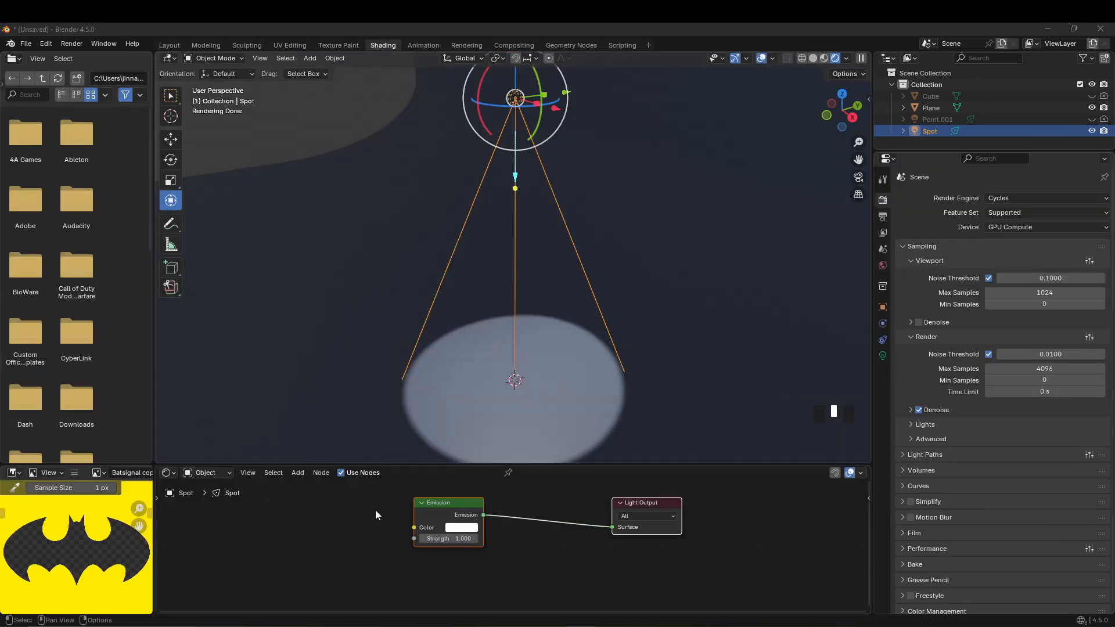
pyautogui.click(375, 511)
pyautogui.moveTo(74, 471); pyautogui.dragTo(564, 538)
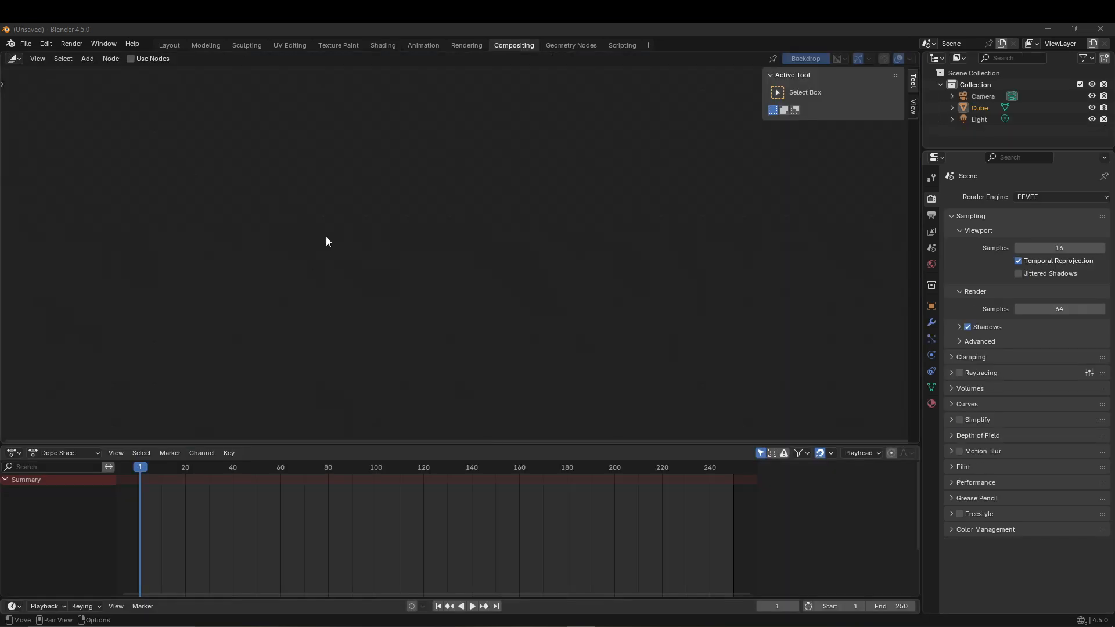
# Step: Enable compositing nodes and insert a Glare node between Render Layers and the Composite and Viewer outputs
pyautogui.click(132, 59)
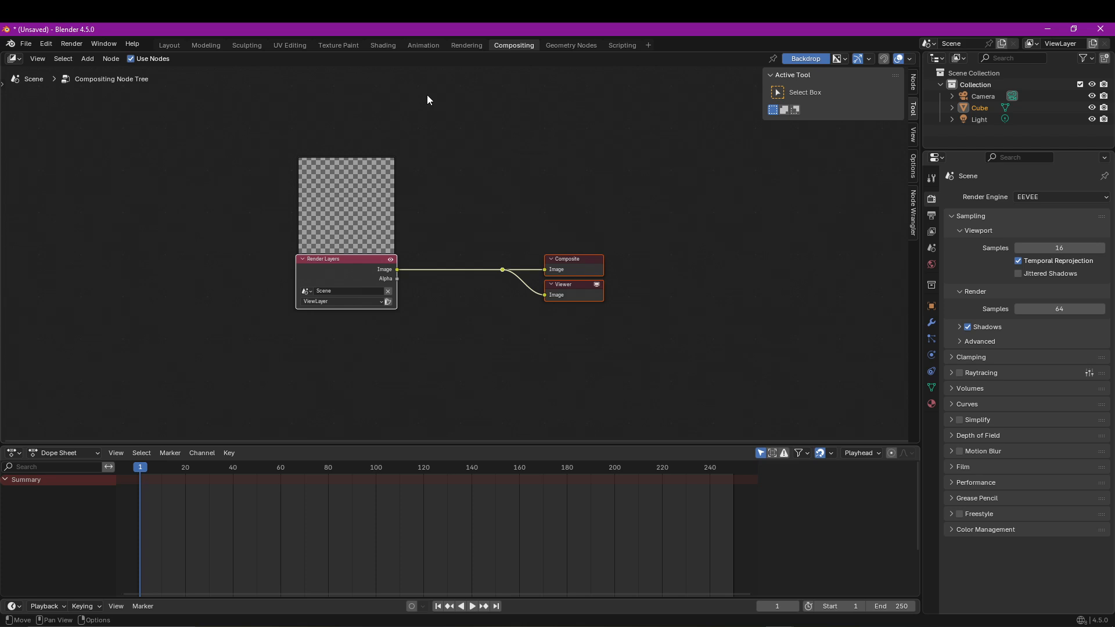
pyautogui.hotkey('shift', 'a')
pyautogui.write('g')
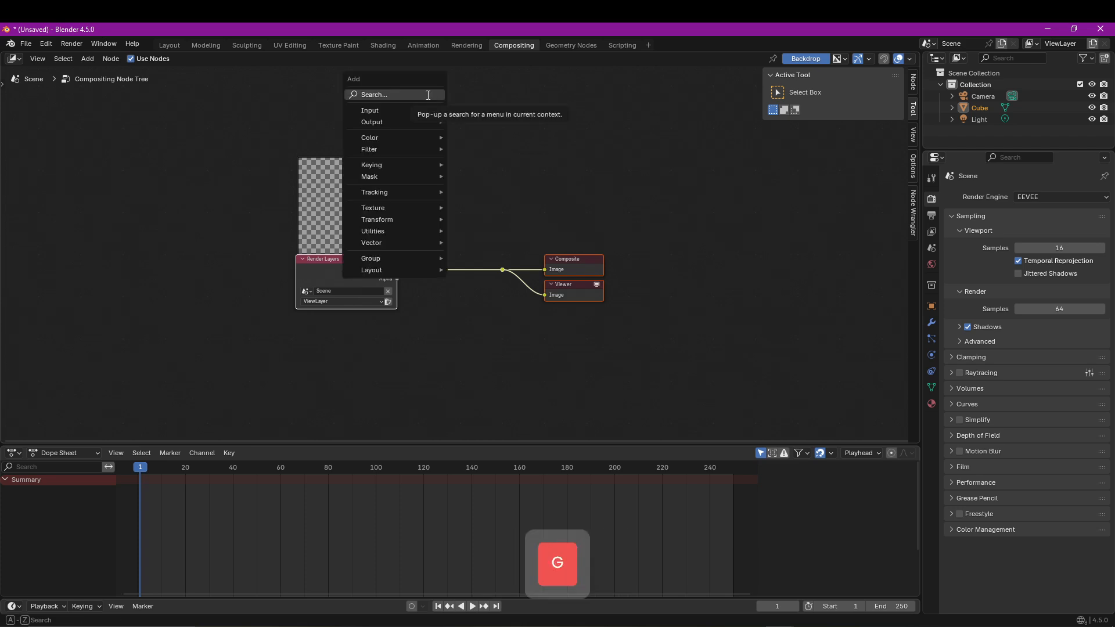
pyautogui.write('la')
pyautogui.press('Return')
pyautogui.click(430, 153)
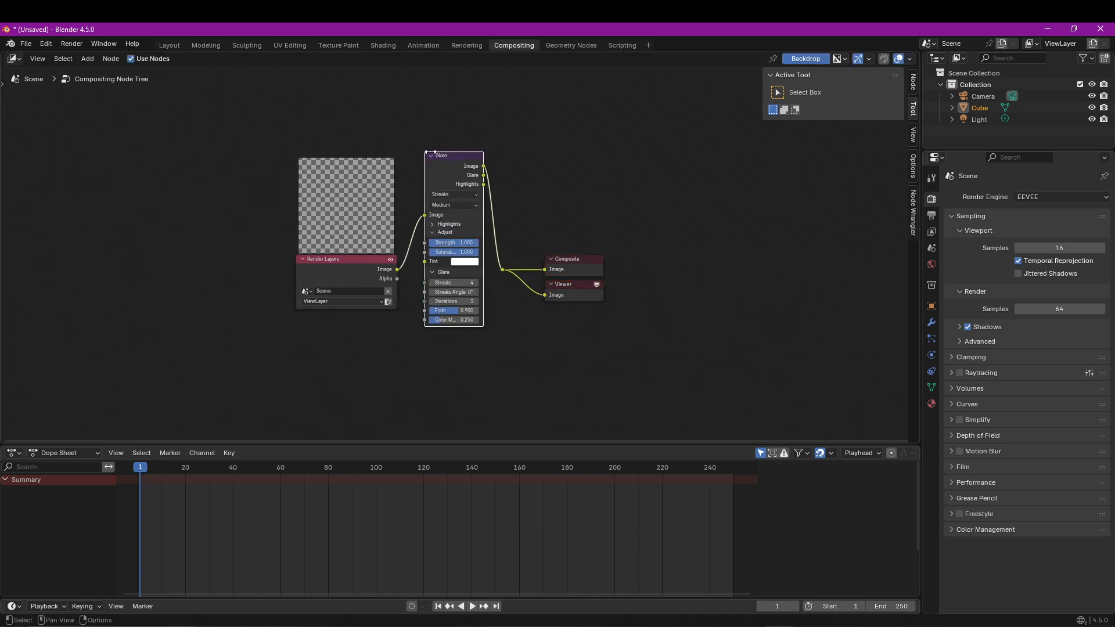
# Step: Change the Glare node's type to Bloom and set the rendered viewport's compositor to Always in the spot light scene
pyautogui.scroll(4, 454, 200)
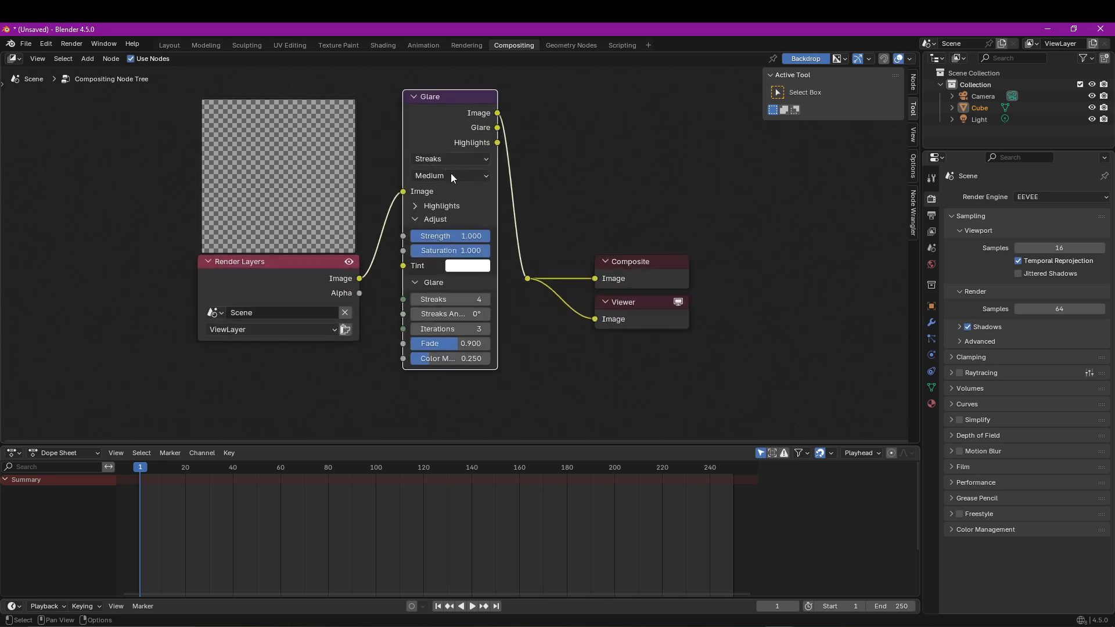
pyautogui.click(452, 143)
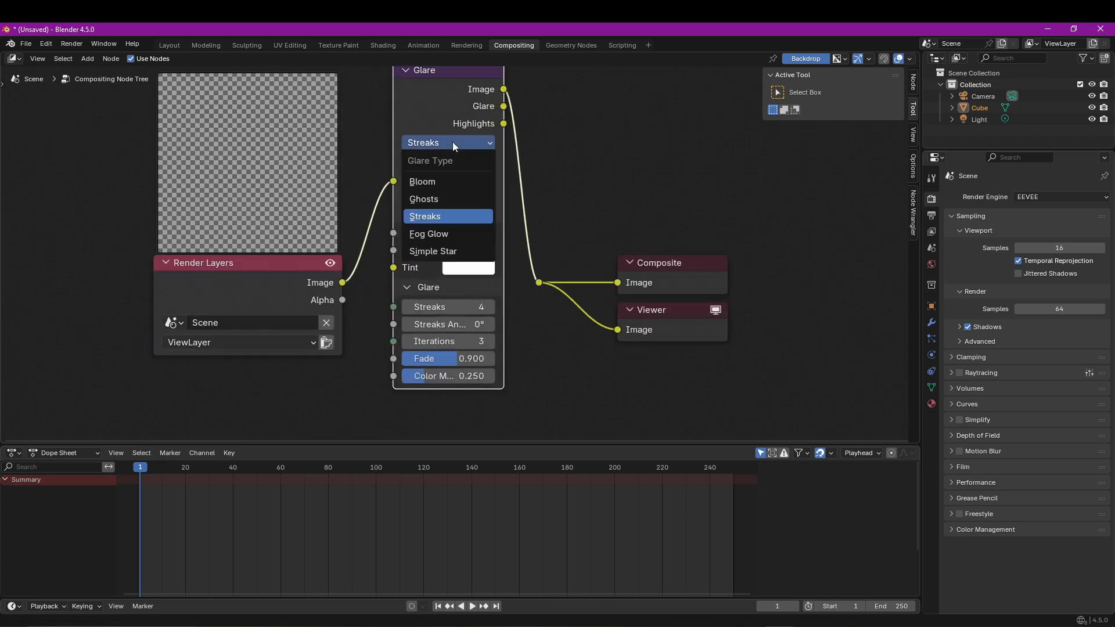
pyautogui.click(450, 182)
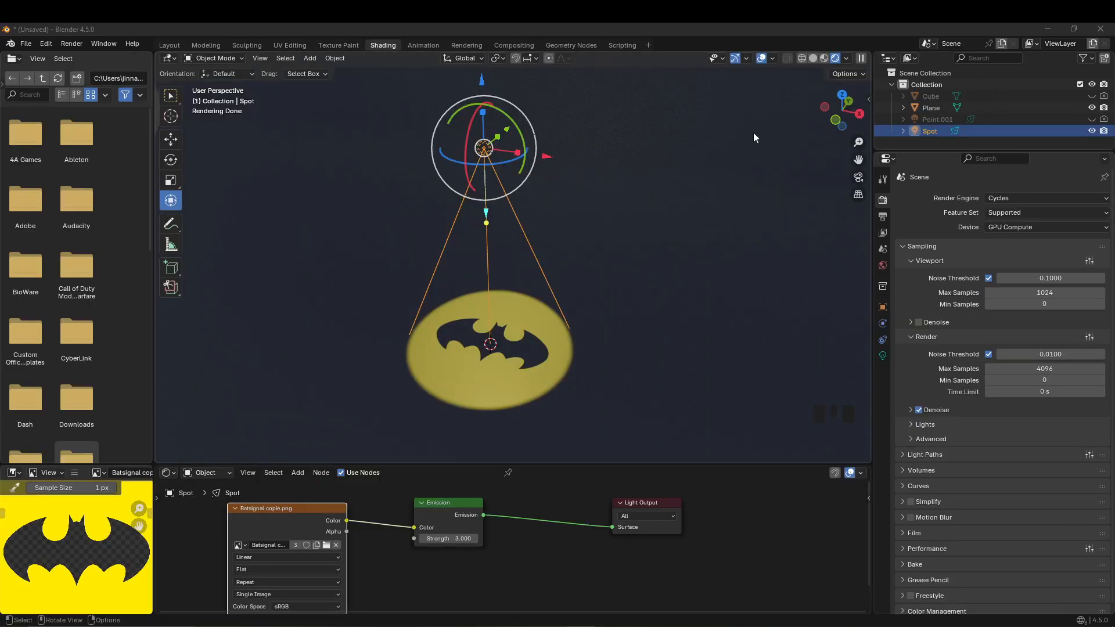
pyautogui.click(847, 58)
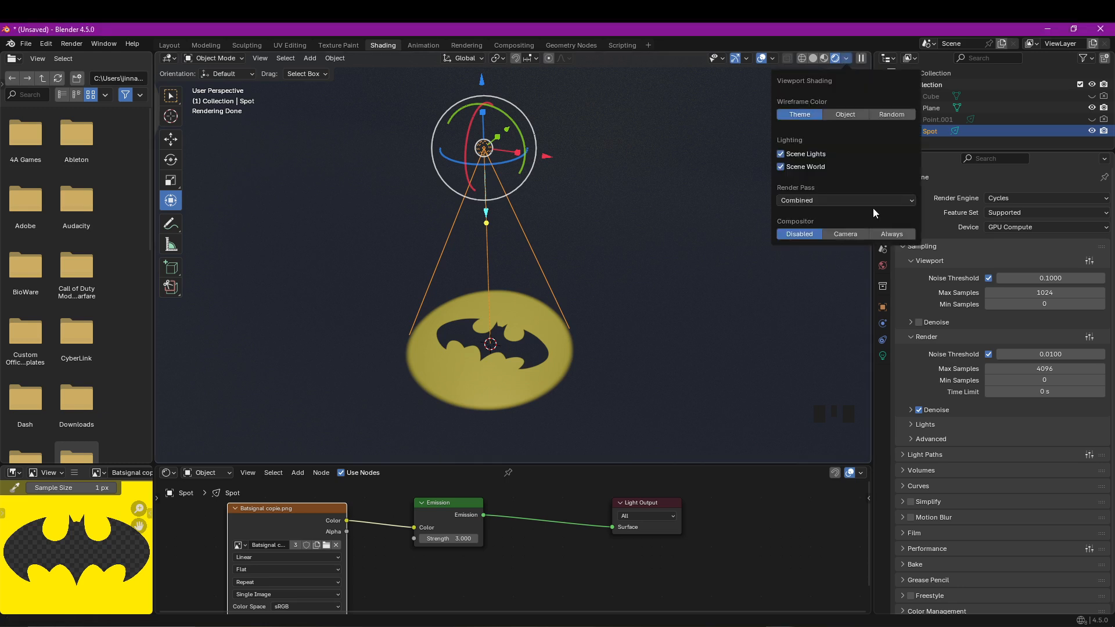
pyautogui.click(903, 235)
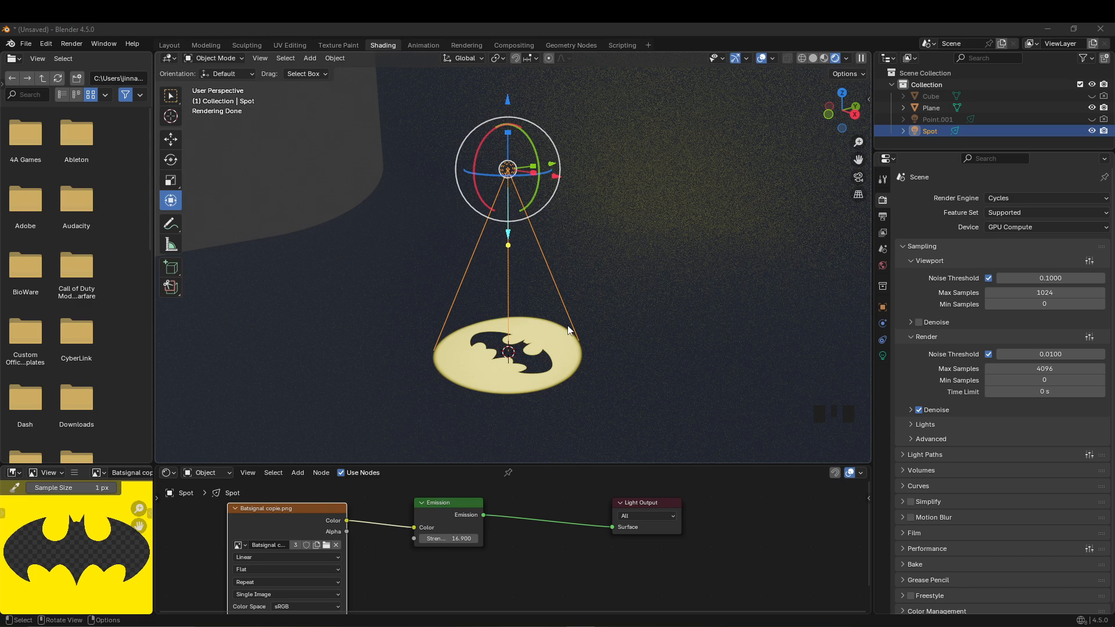
# Step: Add a cube and scale it up until it encloses the backdrop and the spot light
pyautogui.moveTo(569, 329); pyautogui.dragTo(610, 321, button='middle')
pyautogui.hotkey('shift', 'a')
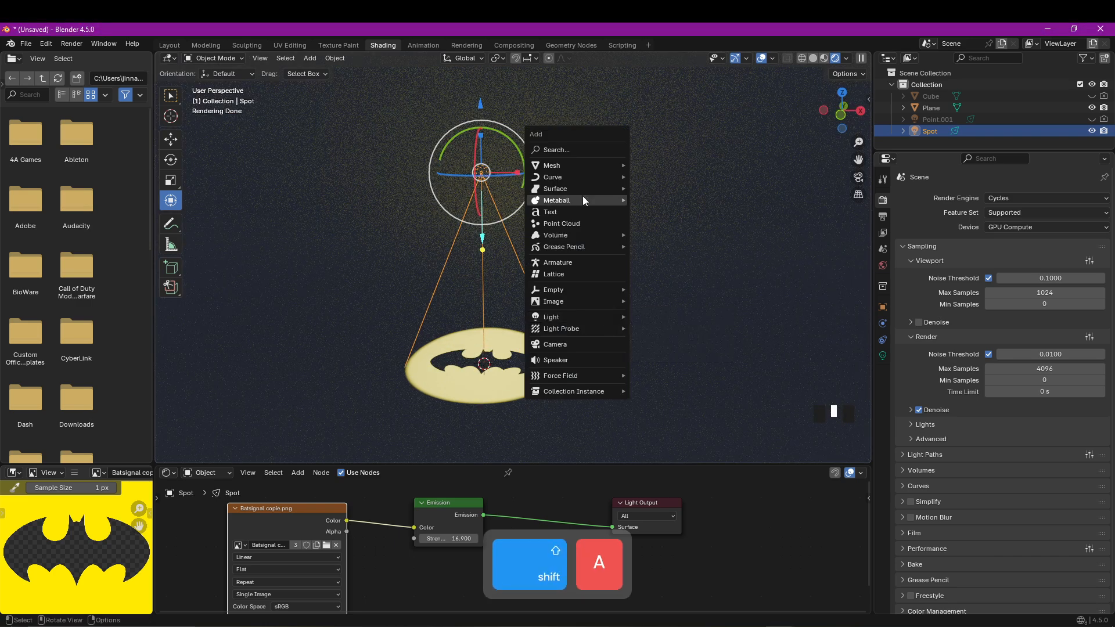
pyautogui.moveTo(583, 166)
pyautogui.click(654, 176)
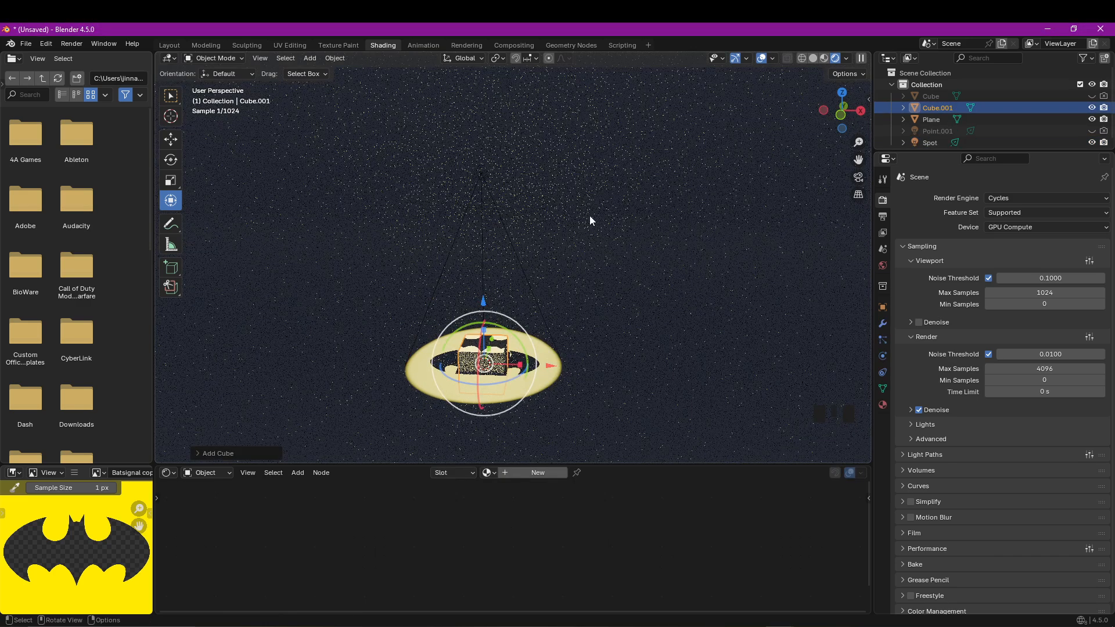
pyautogui.press('s')
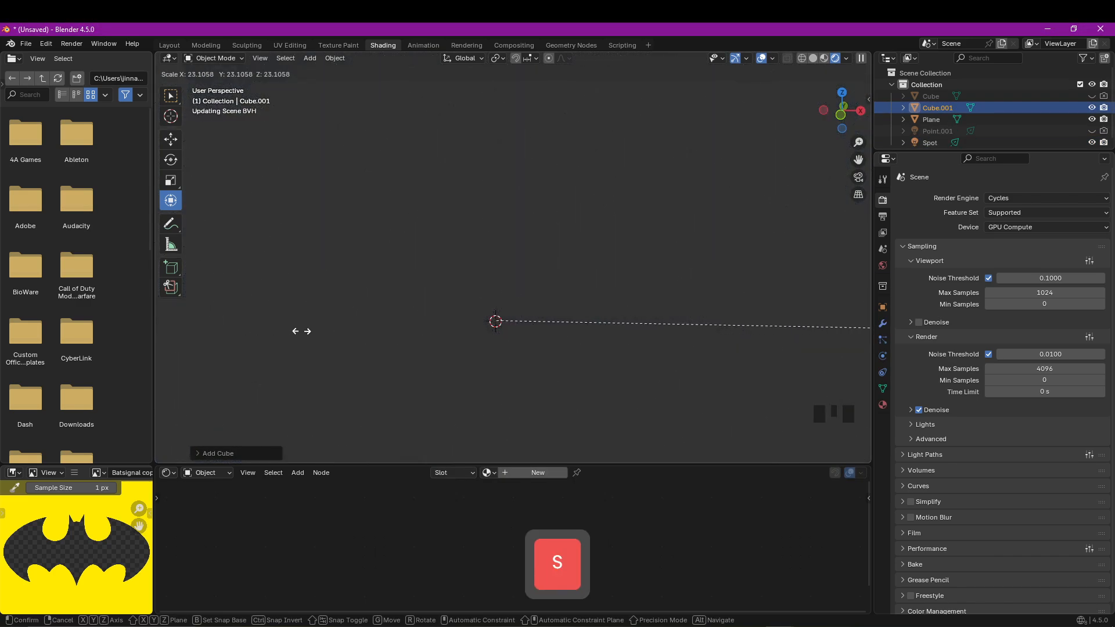
pyautogui.click(365, 331)
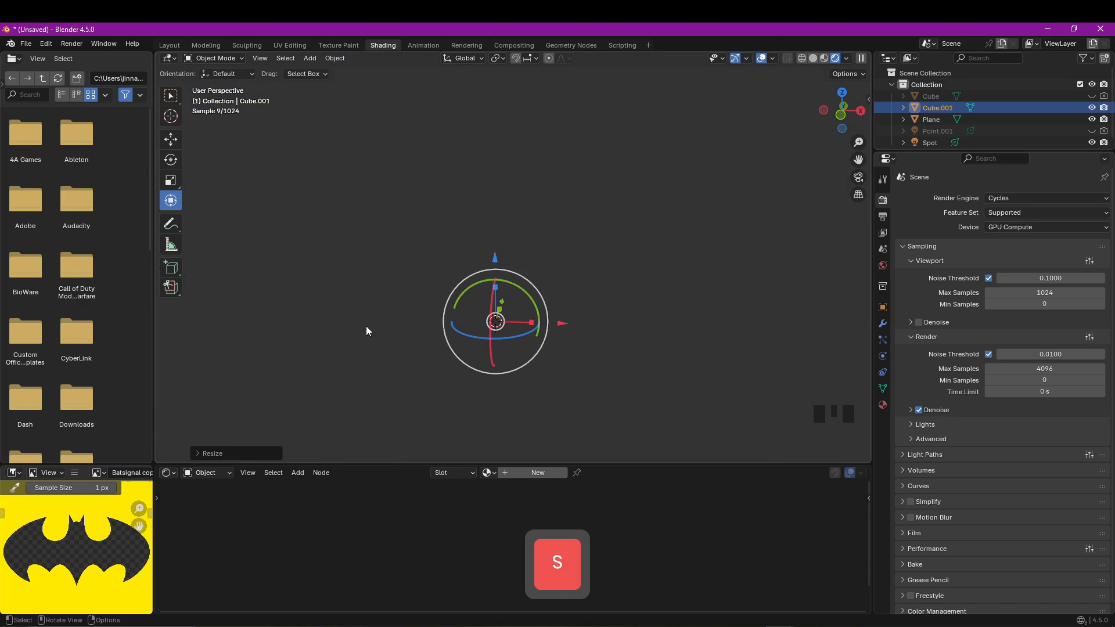
pyautogui.scroll(4, 464, 334)
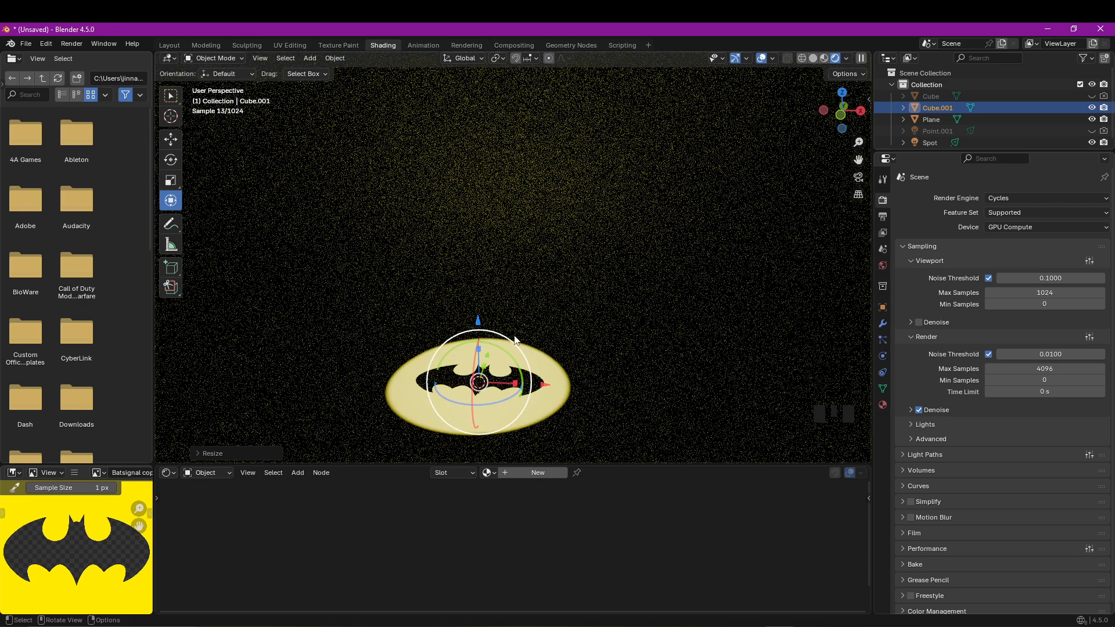
# Step: Create a new material on the enclosing cube and delete its Principled BSDF node
pyautogui.click(545, 472)
pyautogui.moveTo(608, 467); pyautogui.dragTo(608, 308)
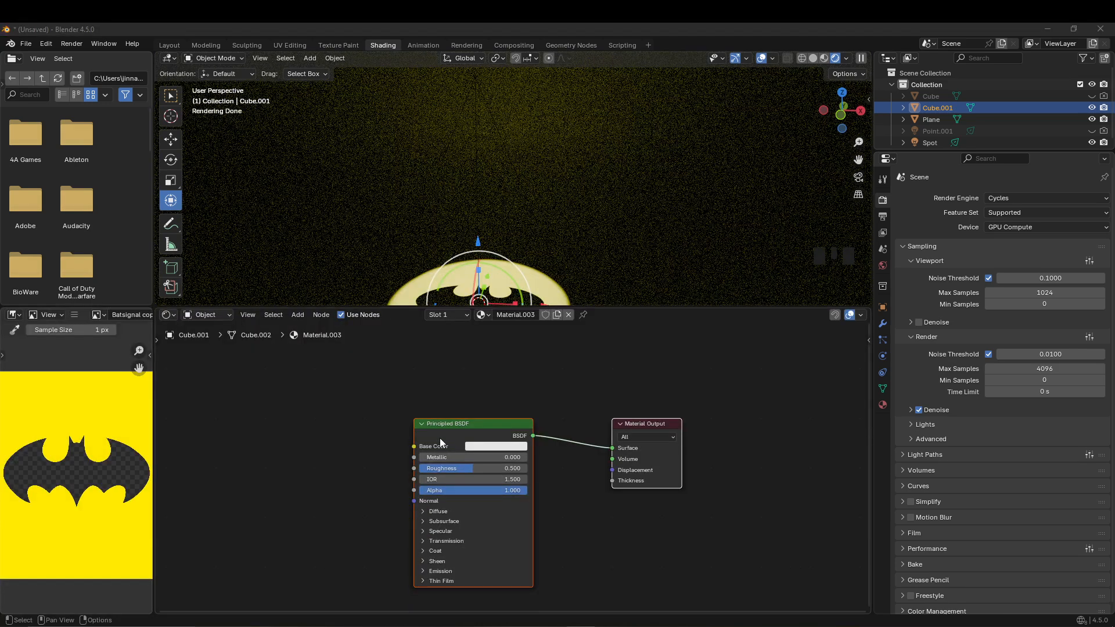
pyautogui.click(440, 438)
pyautogui.press('Delete')
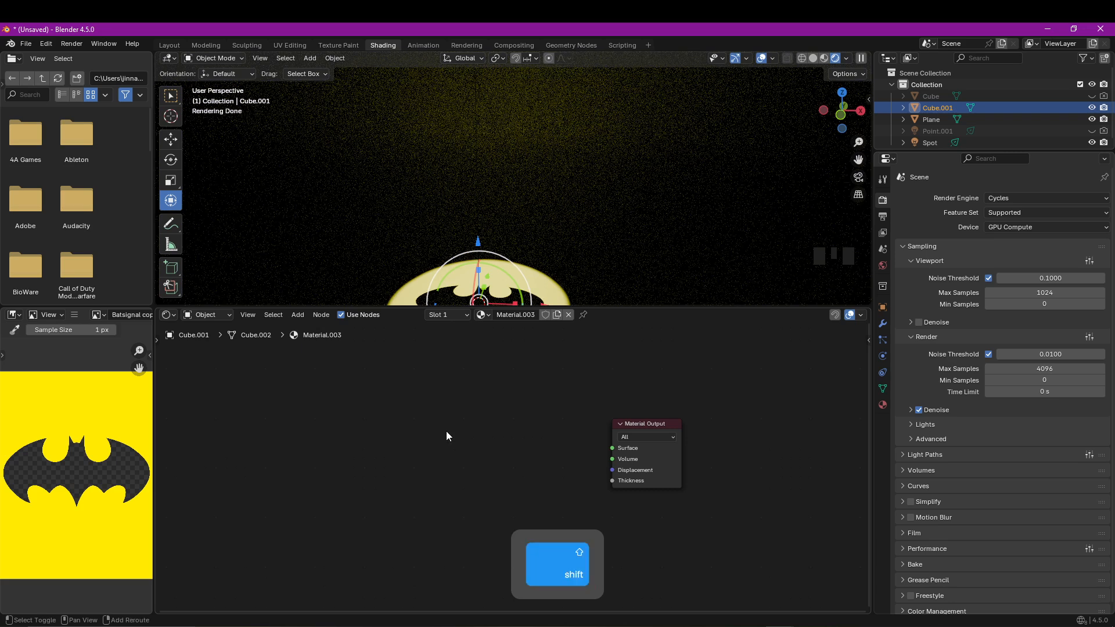
# Step: Add a Principled Volume node and connect it to the Material Output's Volume input
pyautogui.hotkey('shift', 'a')
pyautogui.write('prin')
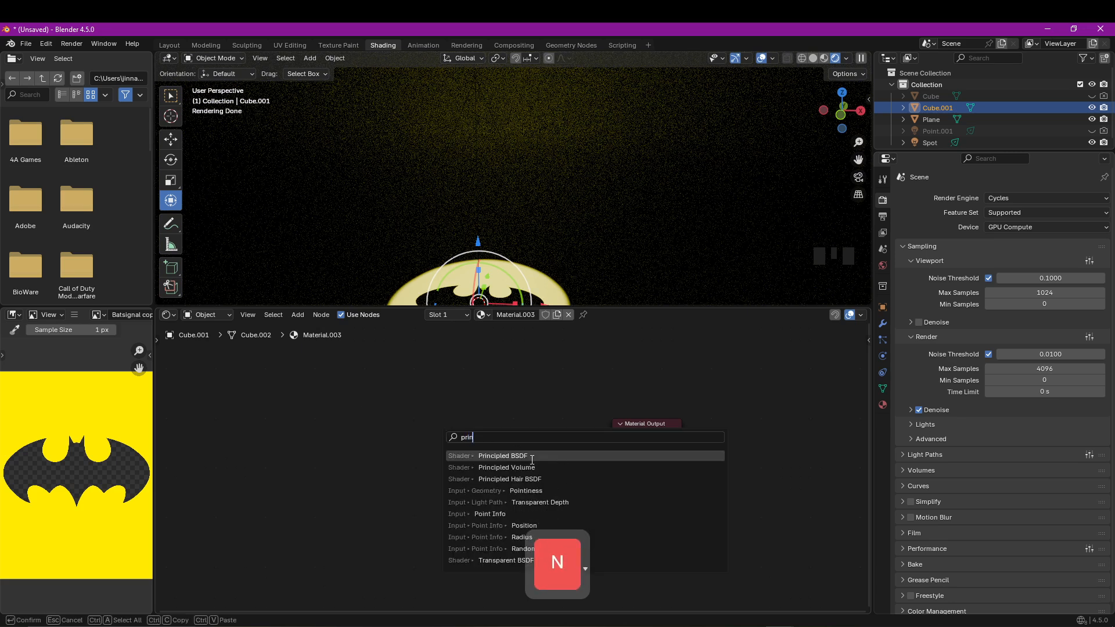
pyautogui.click(506, 468)
pyautogui.moveTo(554, 430); pyautogui.dragTo(604, 458)
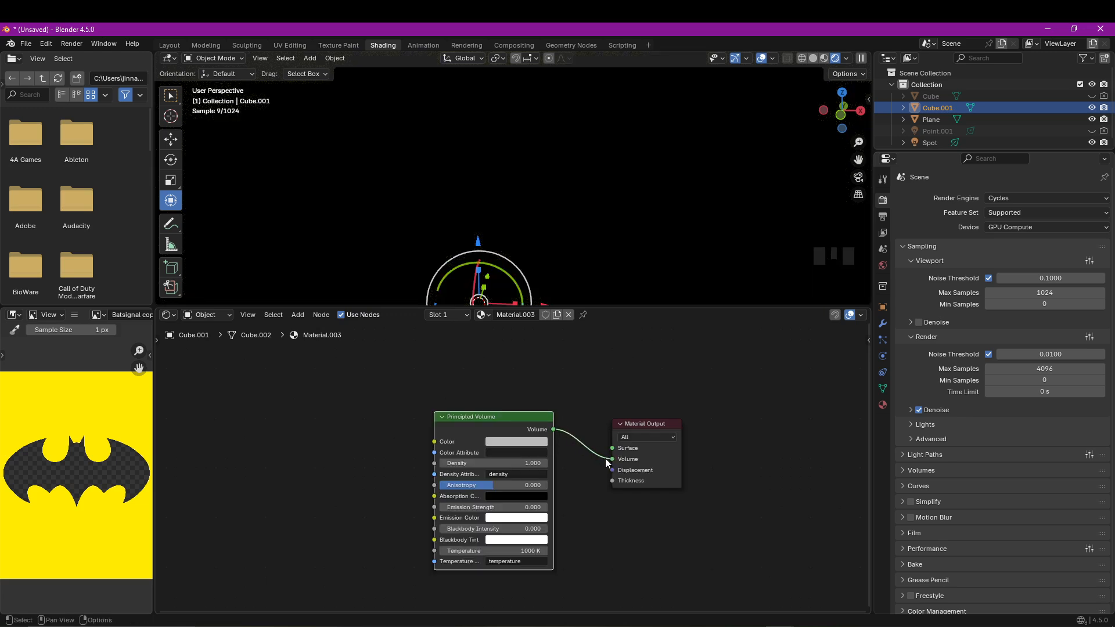
# Step: Set the Principled Volume density to 0.1
pyautogui.moveTo(481, 463); pyautogui.dragTo(517, 464)
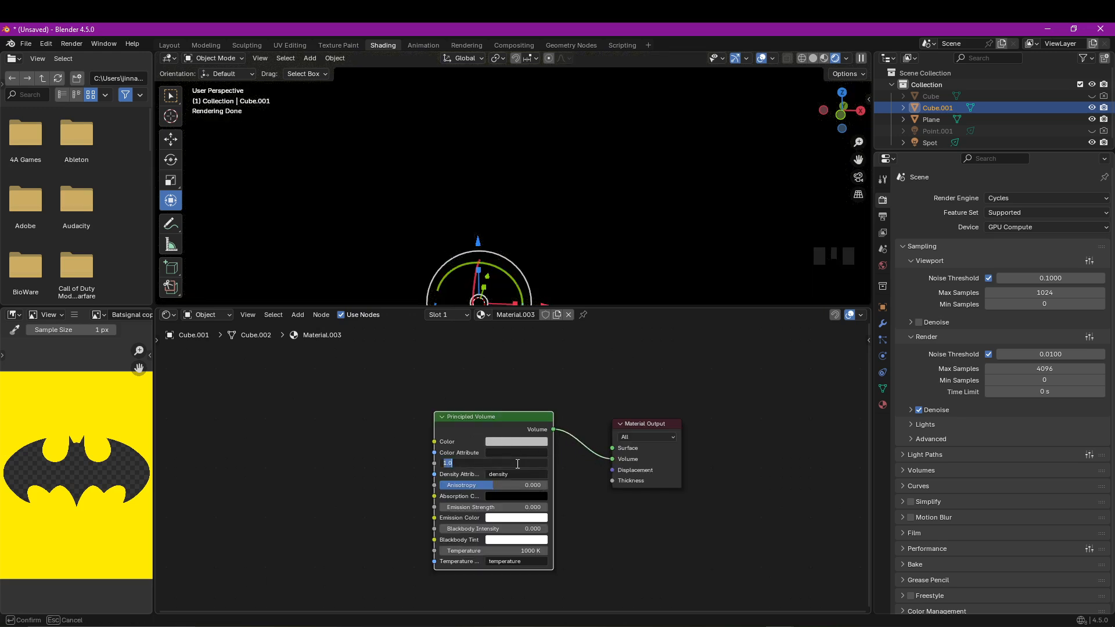
pyautogui.write('0.1')
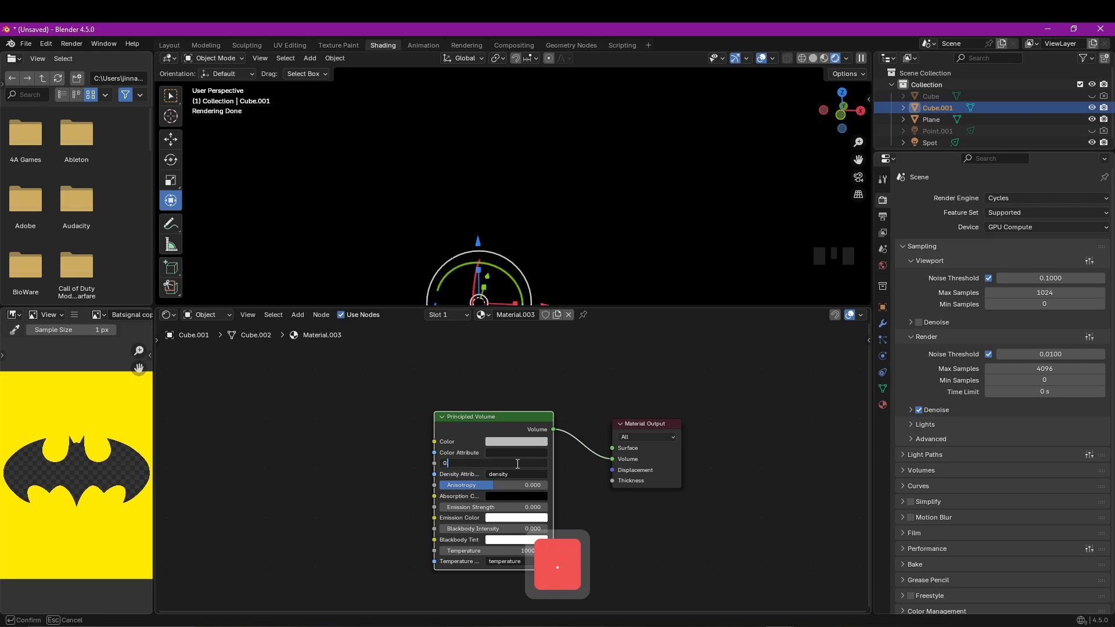
pyautogui.press('Return')
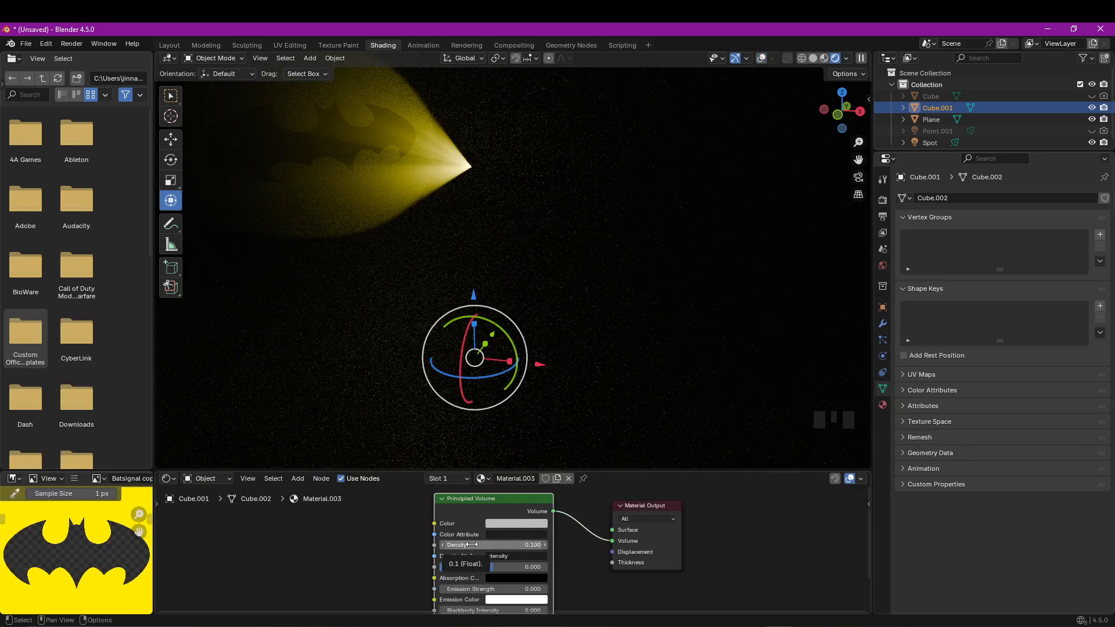
# Step: Set the Principled Volume density to 0.01
pyautogui.click(475, 544)
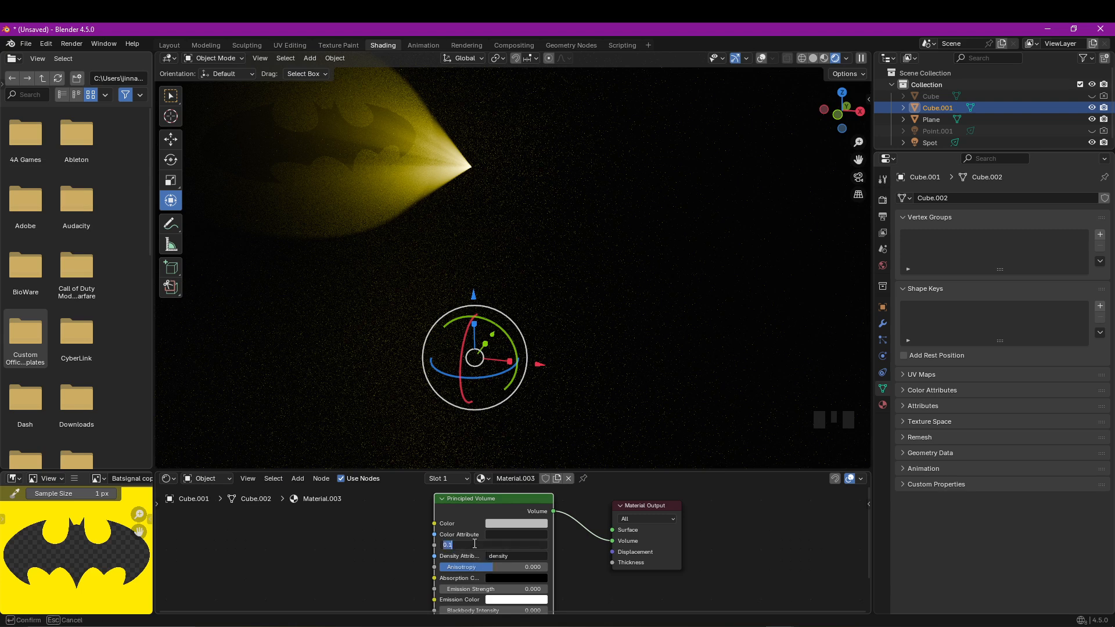
pyautogui.write('0.01')
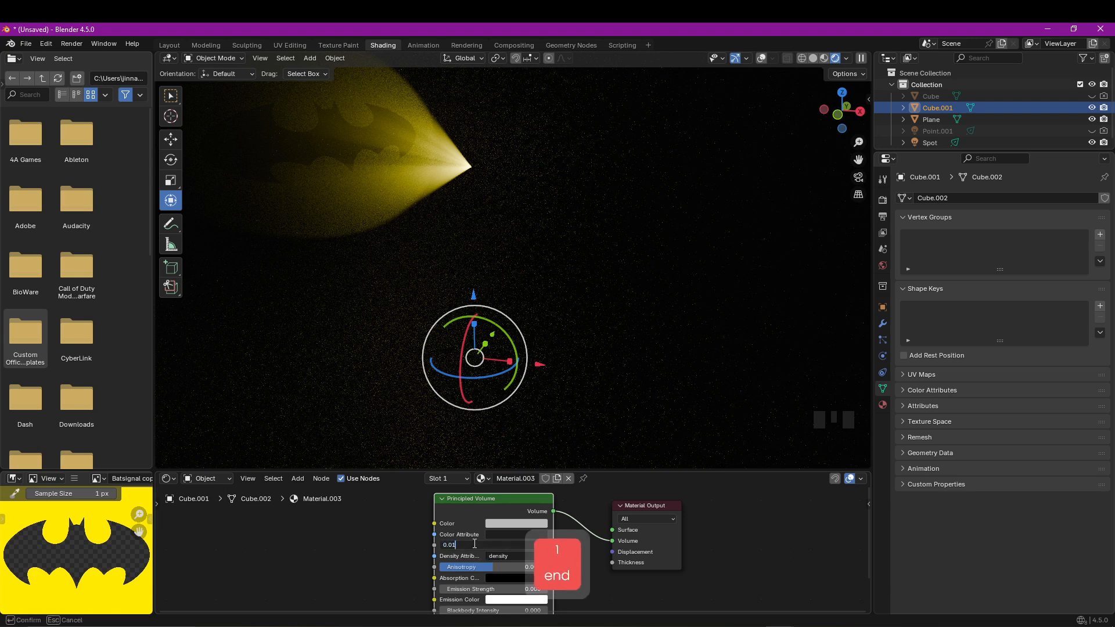
pyautogui.press('Return')
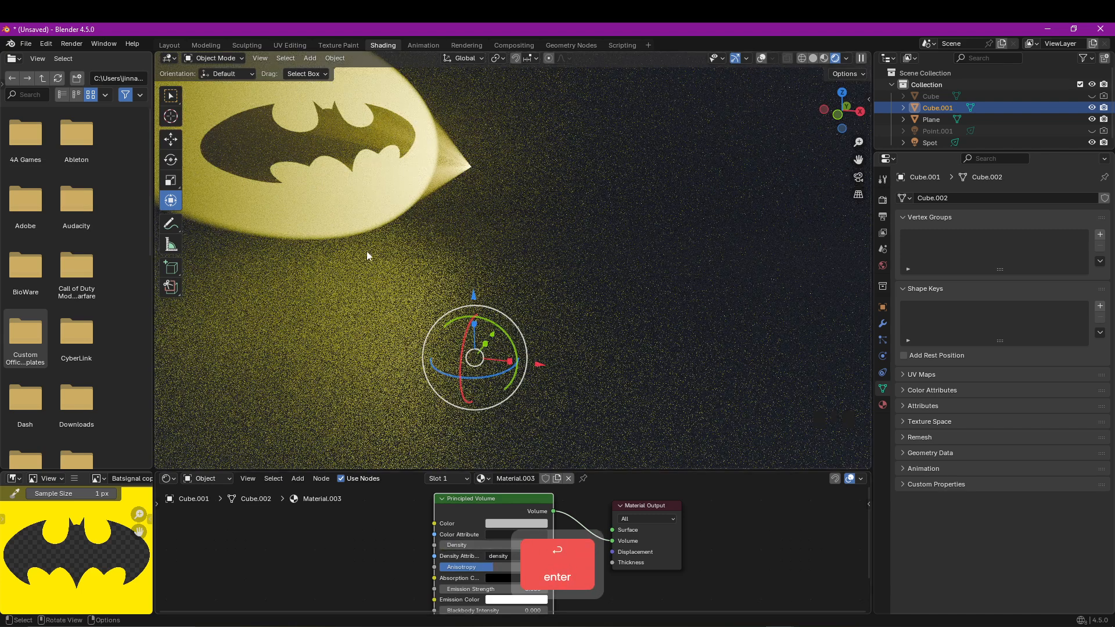
# Step: Select the spot light and rotate it freely to swing the projected bat symbol onto the backdrop
pyautogui.click(468, 172)
pyautogui.click(468, 172)
pyautogui.click(468, 172)
pyautogui.keyDown('shift'); pyautogui.moveTo(426, 164); pyautogui.dragTo(386, 174, button='middle'); pyautogui.keyUp('shift')
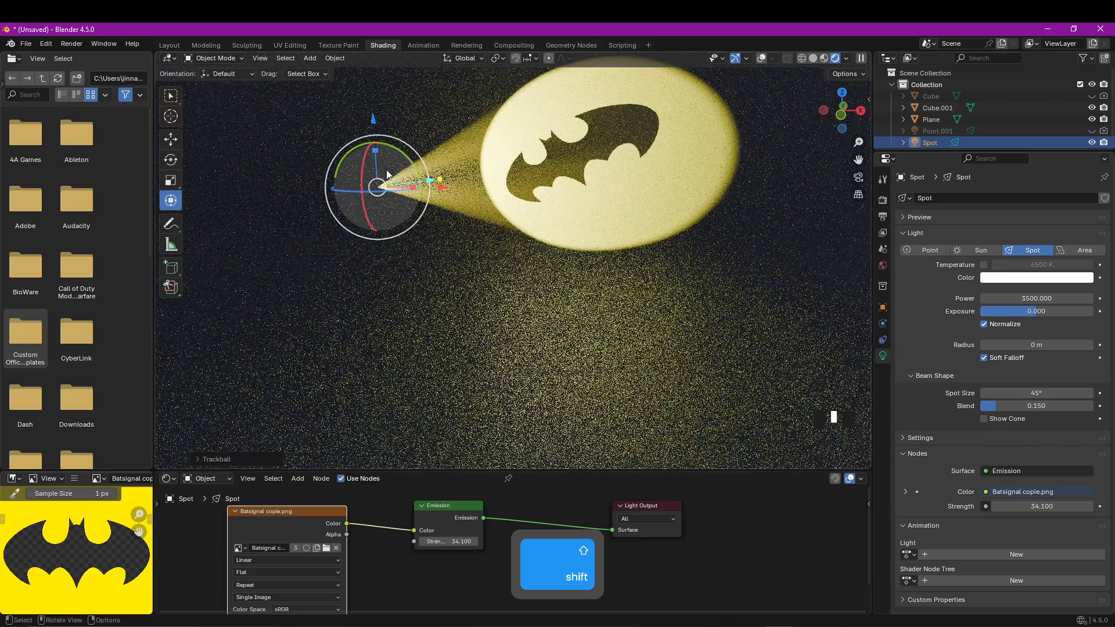
pyautogui.moveTo(386, 174); pyautogui.dragTo(490, 168)
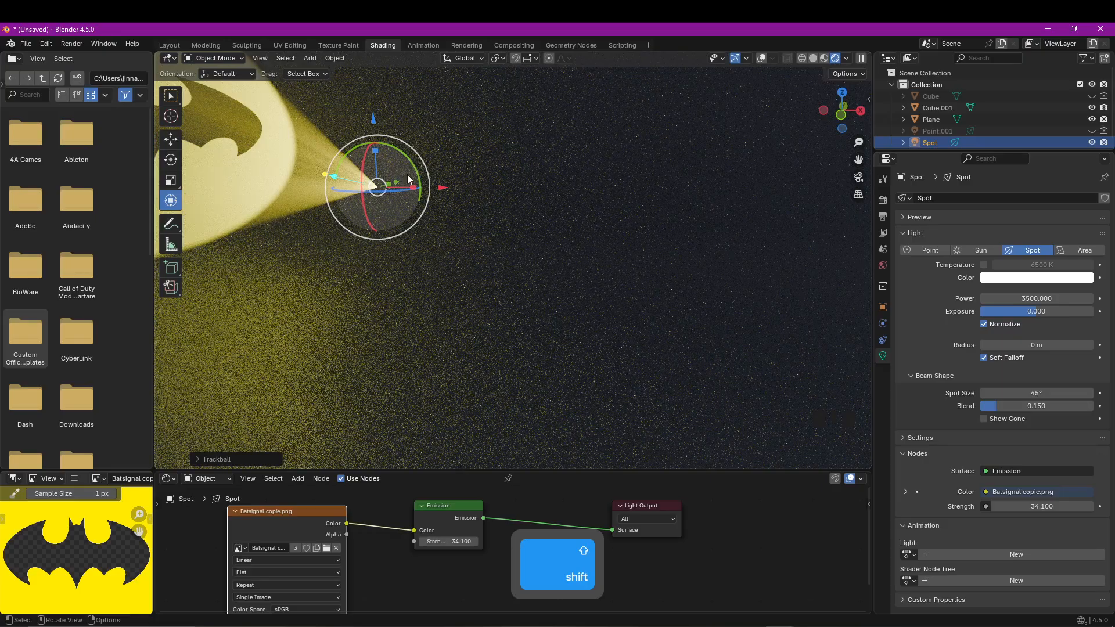
pyautogui.keyDown('shift'); pyautogui.moveTo(406, 173); pyautogui.dragTo(308, 149); pyautogui.keyUp('shift')
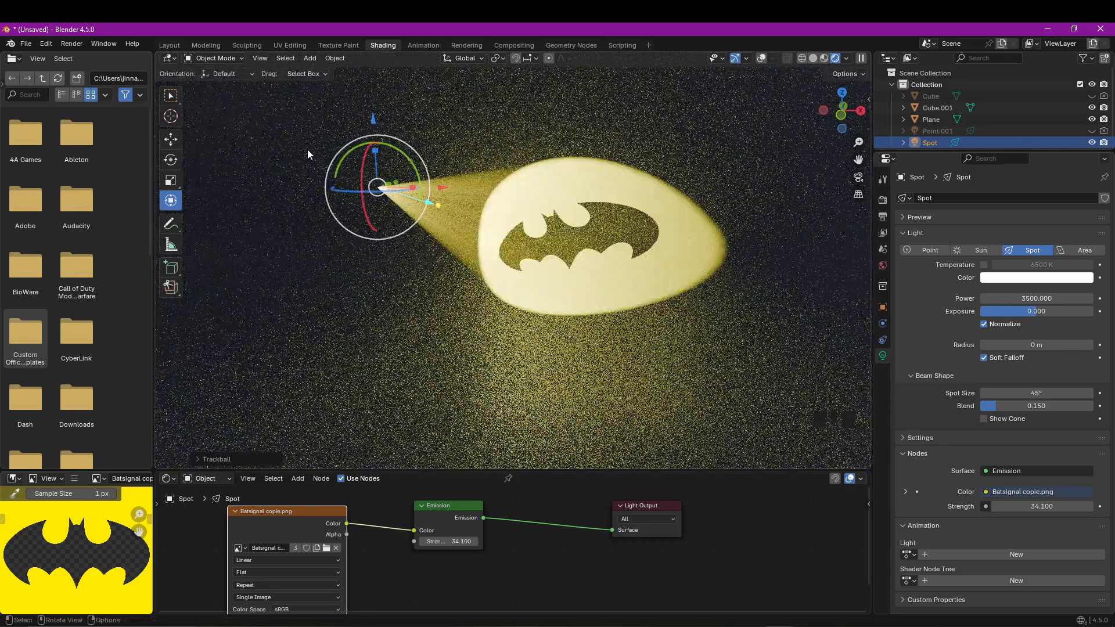